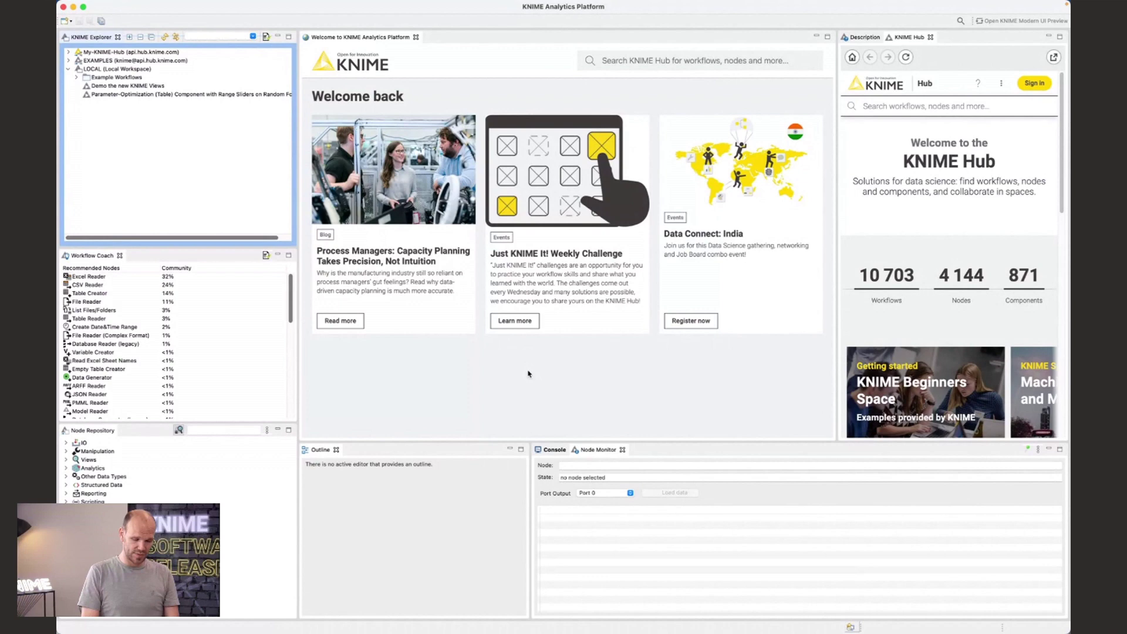
# Switch to the Modern UI preview and open the Parameter-Optimization (Table) Component with Range Sliders on Random Forest example
pyautogui.click(1006, 22)
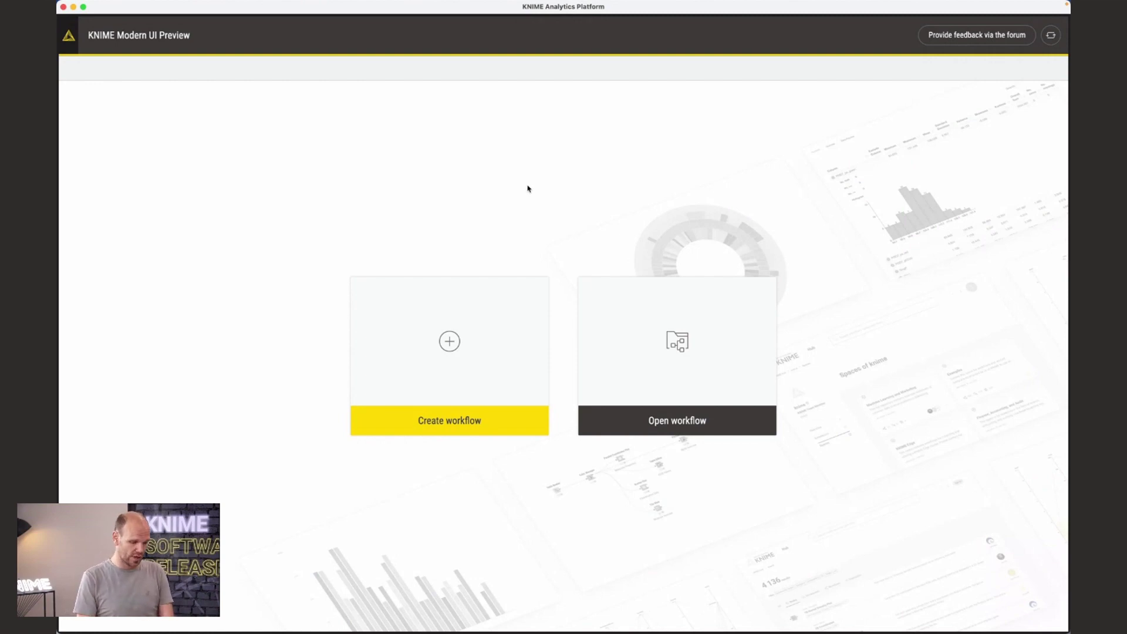
pyautogui.click(692, 340)
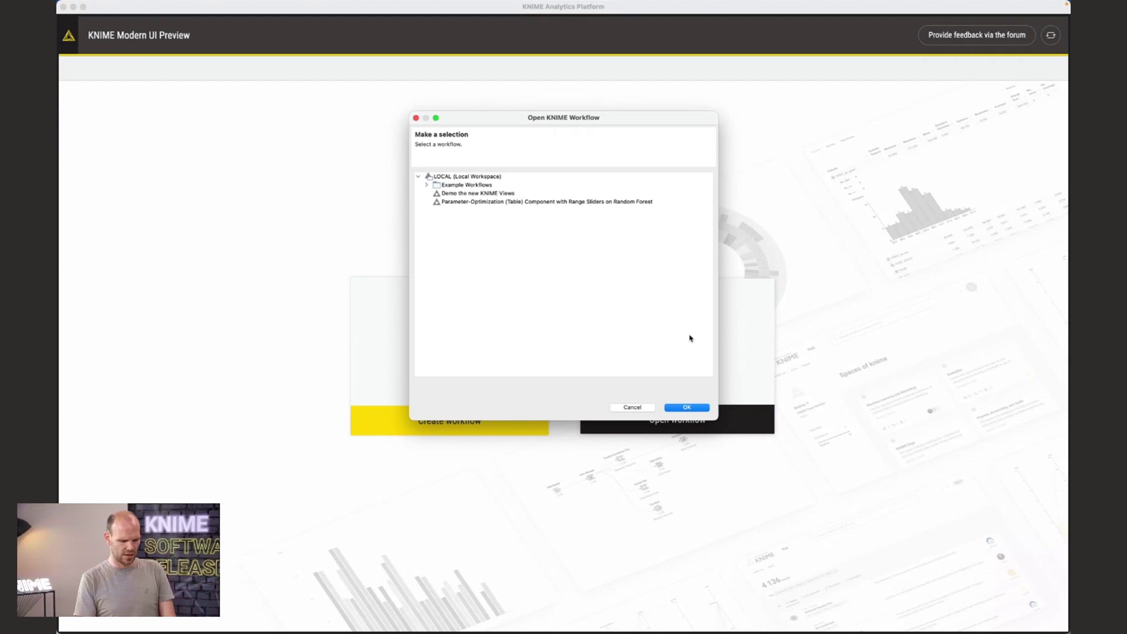
pyautogui.click(528, 194)
pyautogui.click(524, 202)
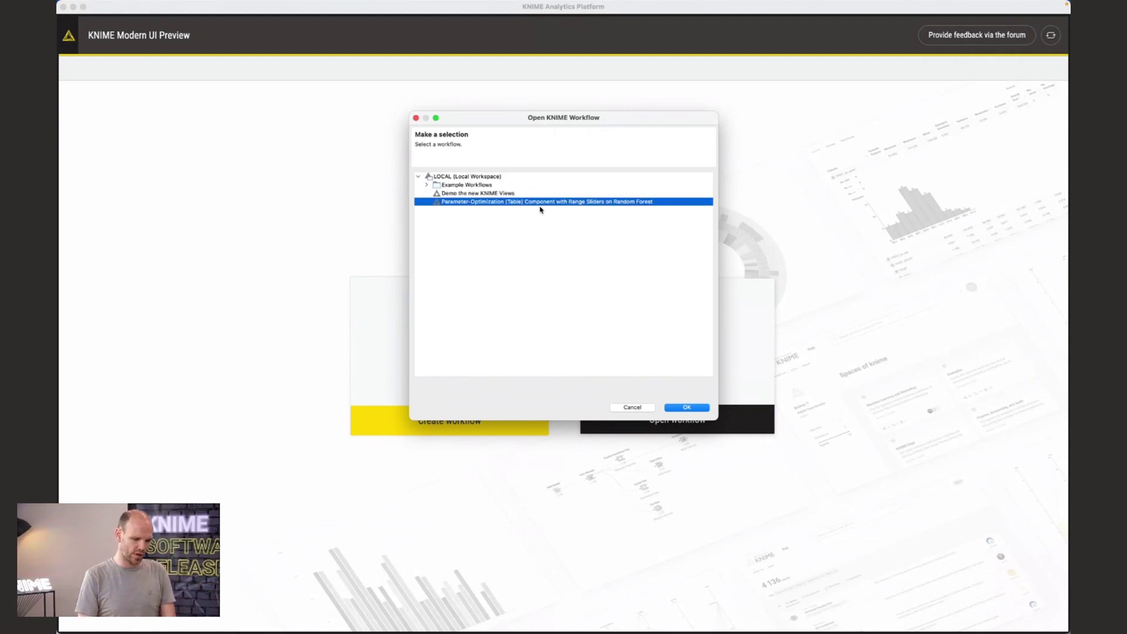
pyautogui.click(687, 408)
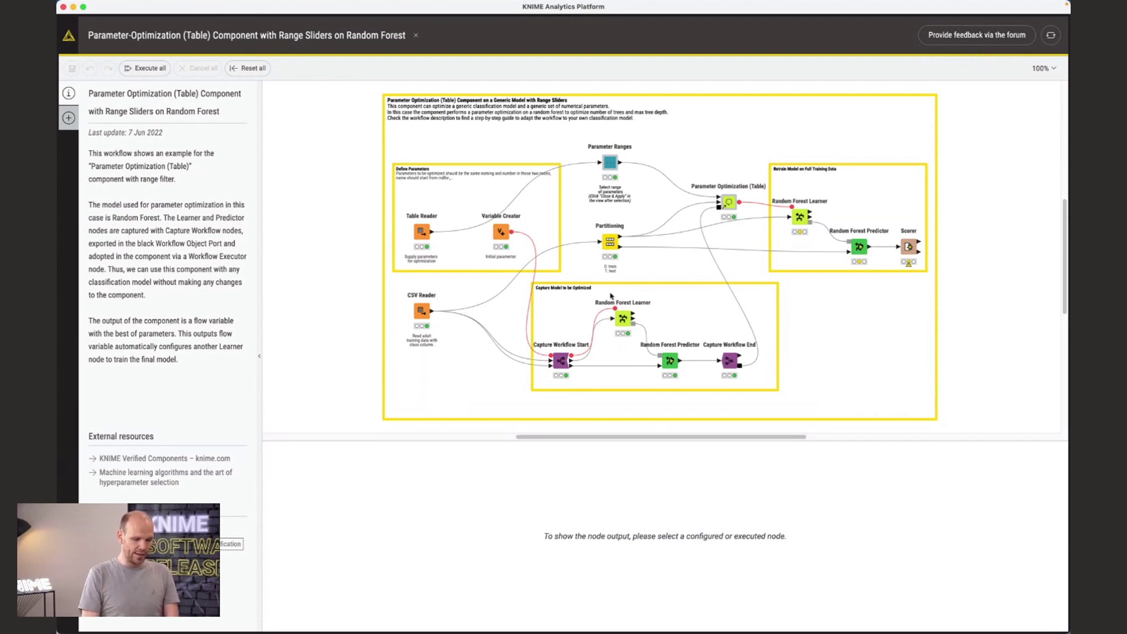
# Inspect the Random Forest Learner's attribute statistics and flow variables: 50 trees, max tree depth 5
pyautogui.click(623, 318)
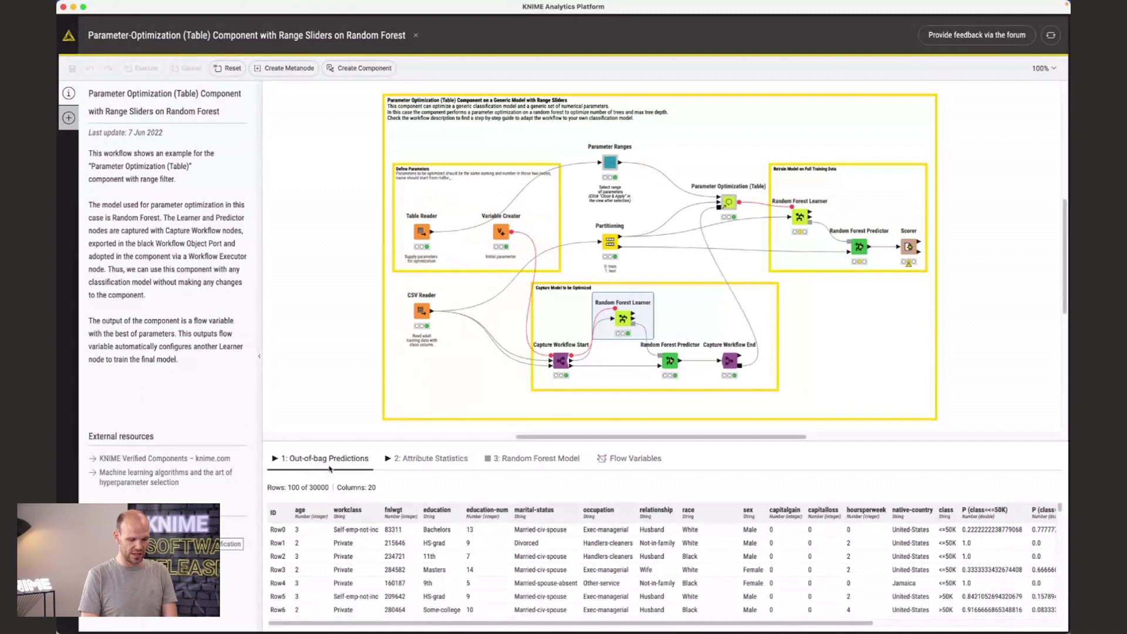
pyautogui.click(435, 464)
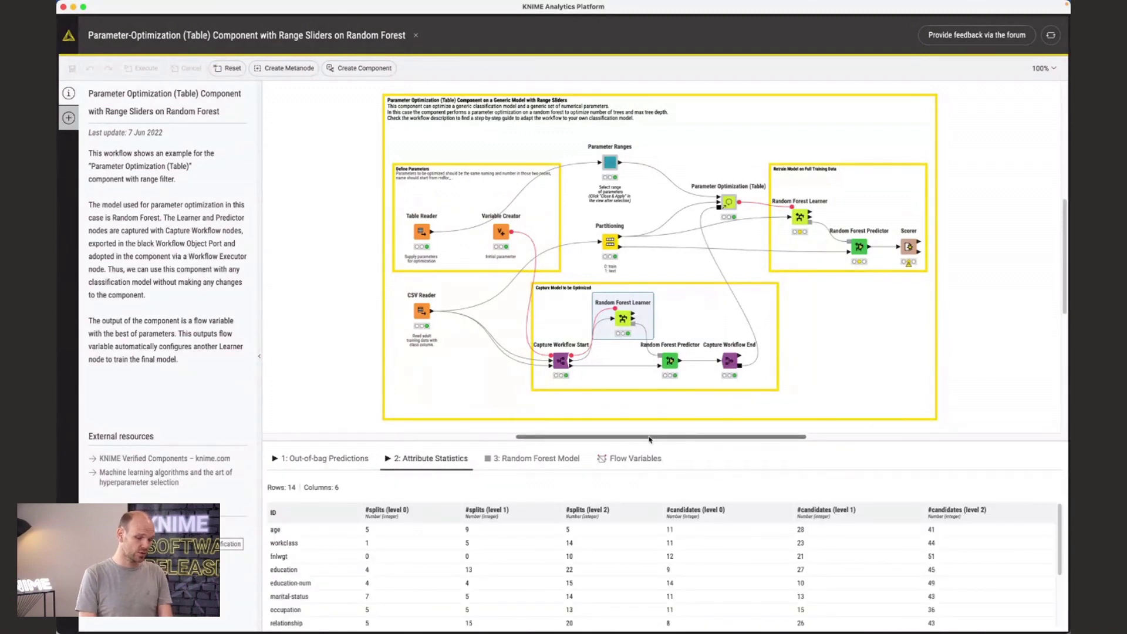
pyautogui.click(631, 459)
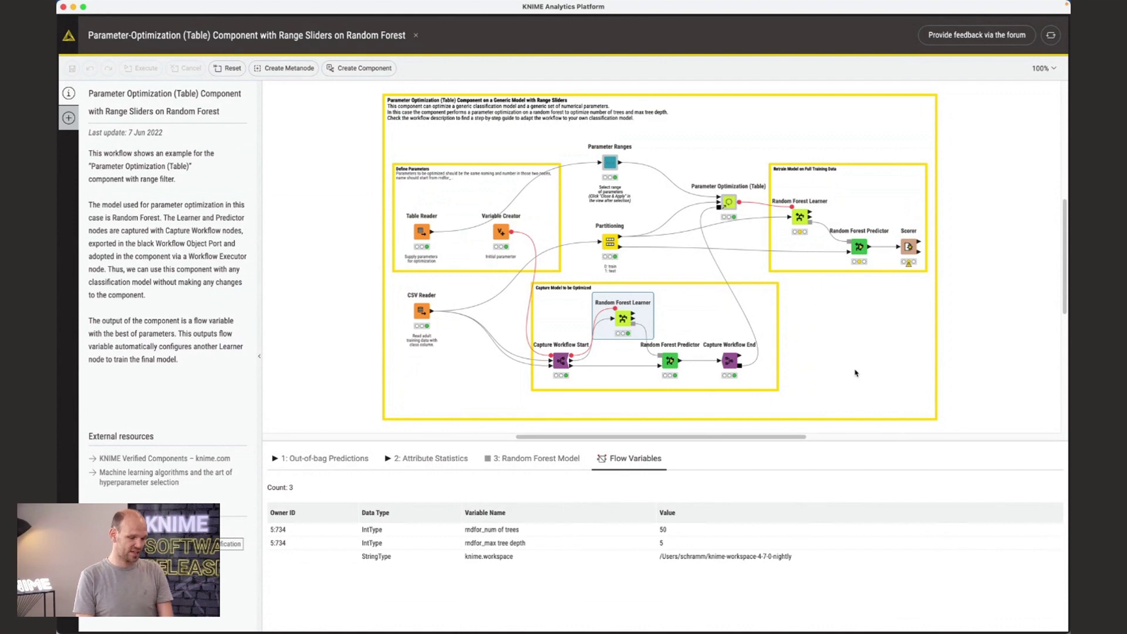
pyautogui.scroll(-5, 856, 373)
pyautogui.moveTo(891, 357); pyautogui.dragTo(733, 297)
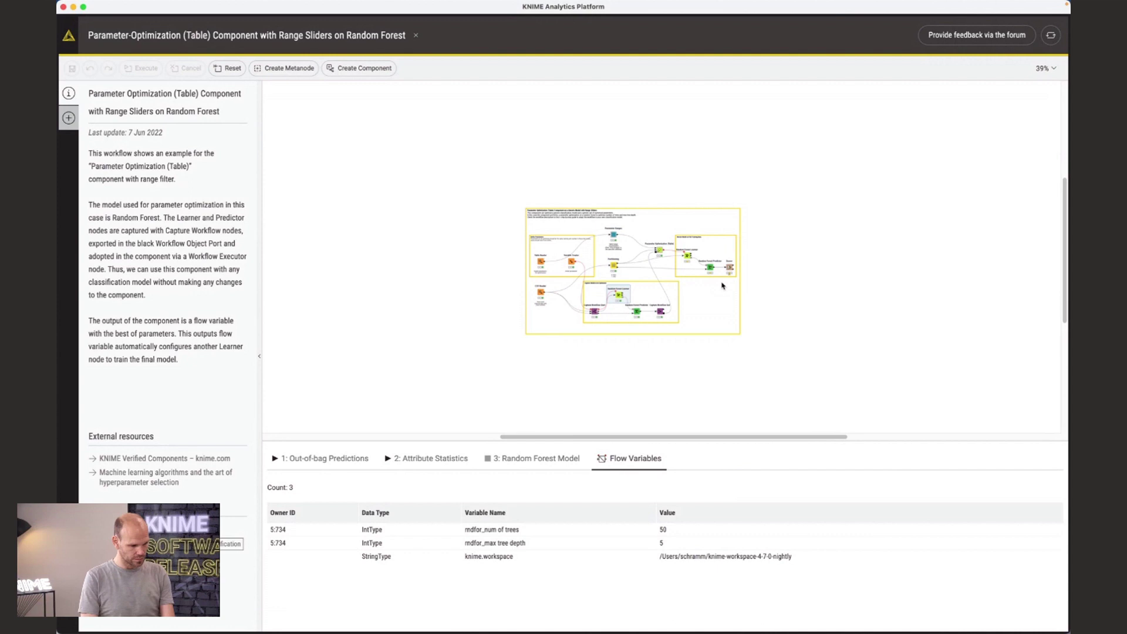
# Deselect all nodes and show the node repository in the side panel
pyautogui.click(915, 353)
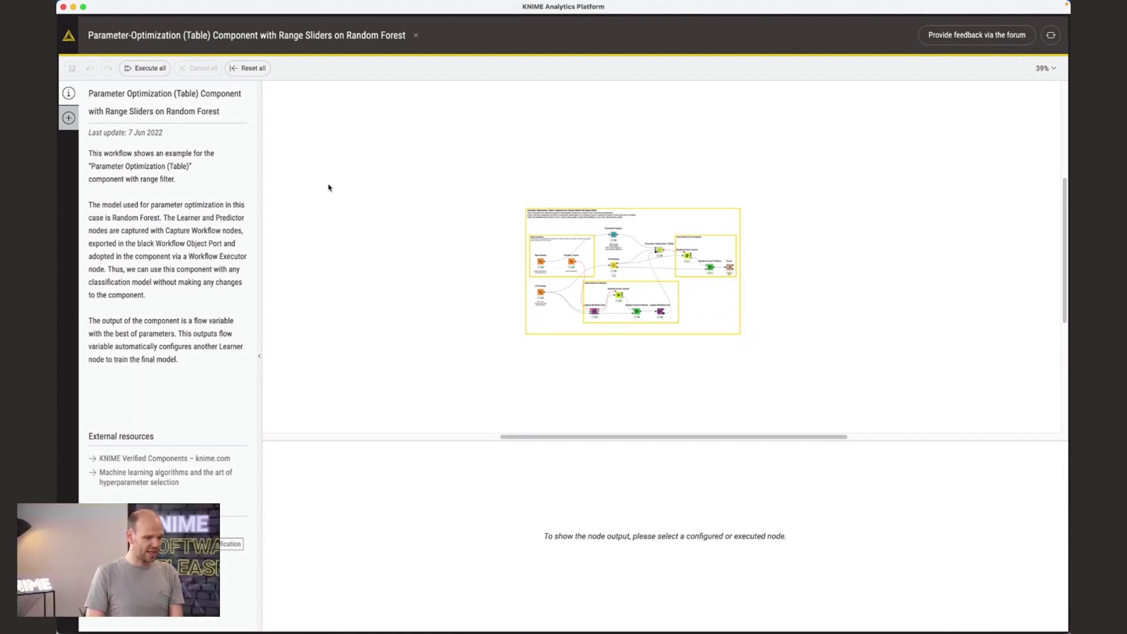
pyautogui.click(69, 118)
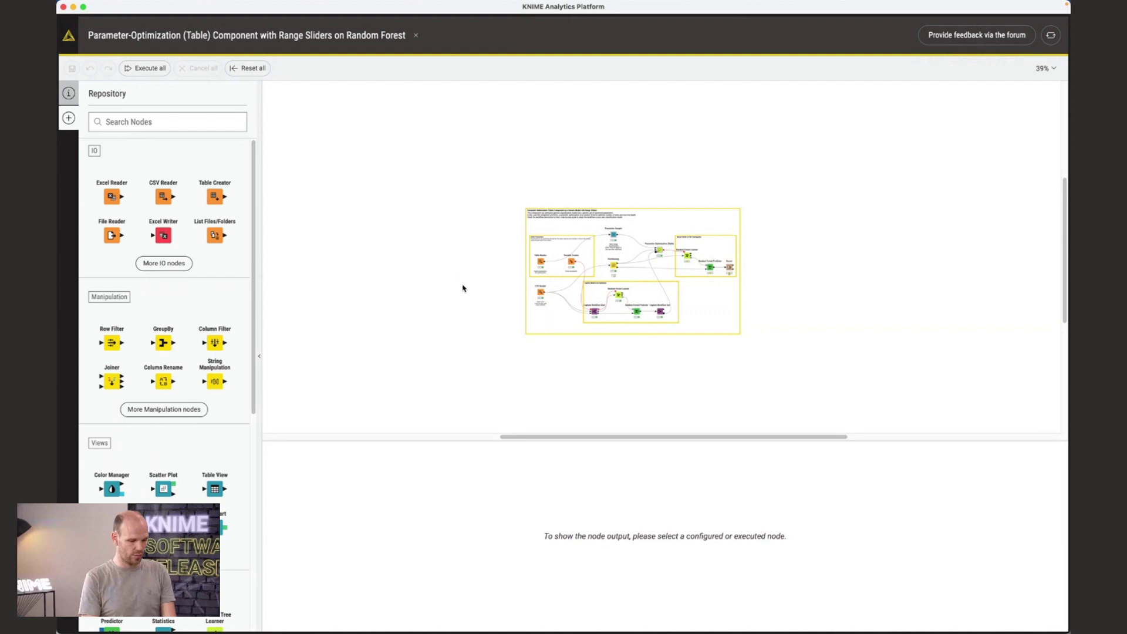
# Add a Column Filter node to the canvas and fit the whole workflow into view
pyautogui.moveTo(215, 344); pyautogui.dragTo(403, 287)
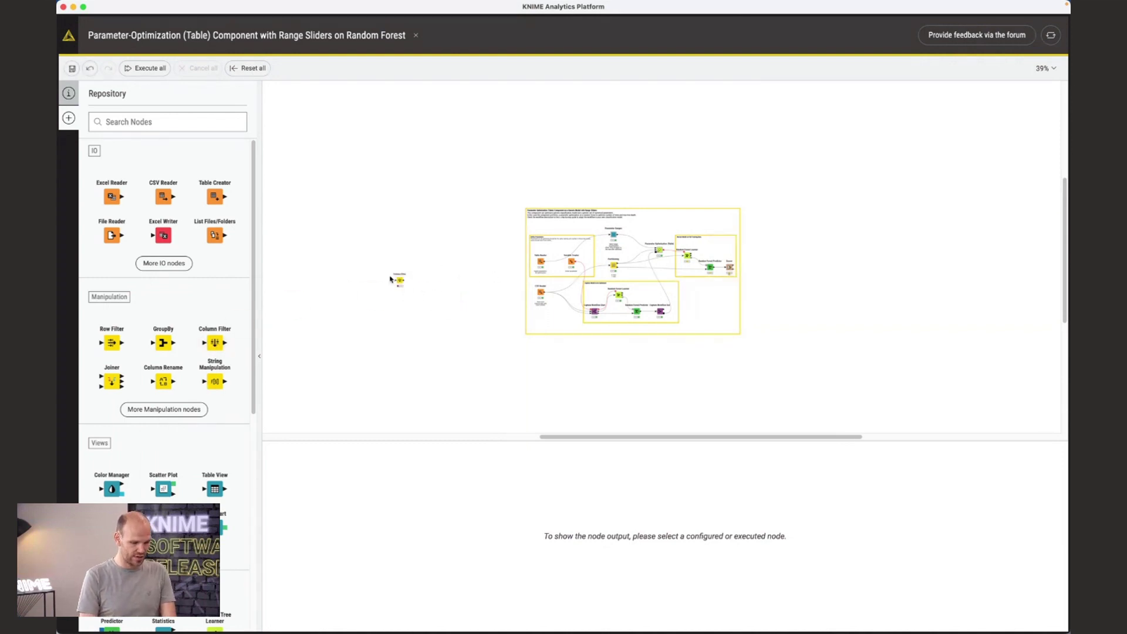
pyautogui.press('super+2')
pyautogui.scroll(-3, 223, 414)
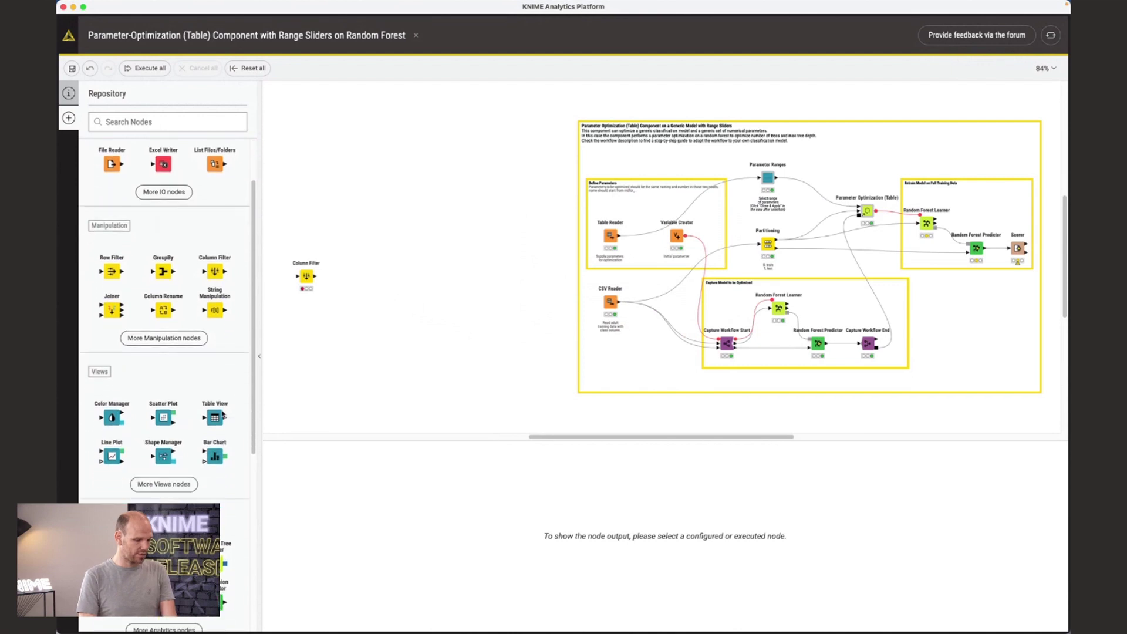
pyautogui.scroll(-3, 222, 415)
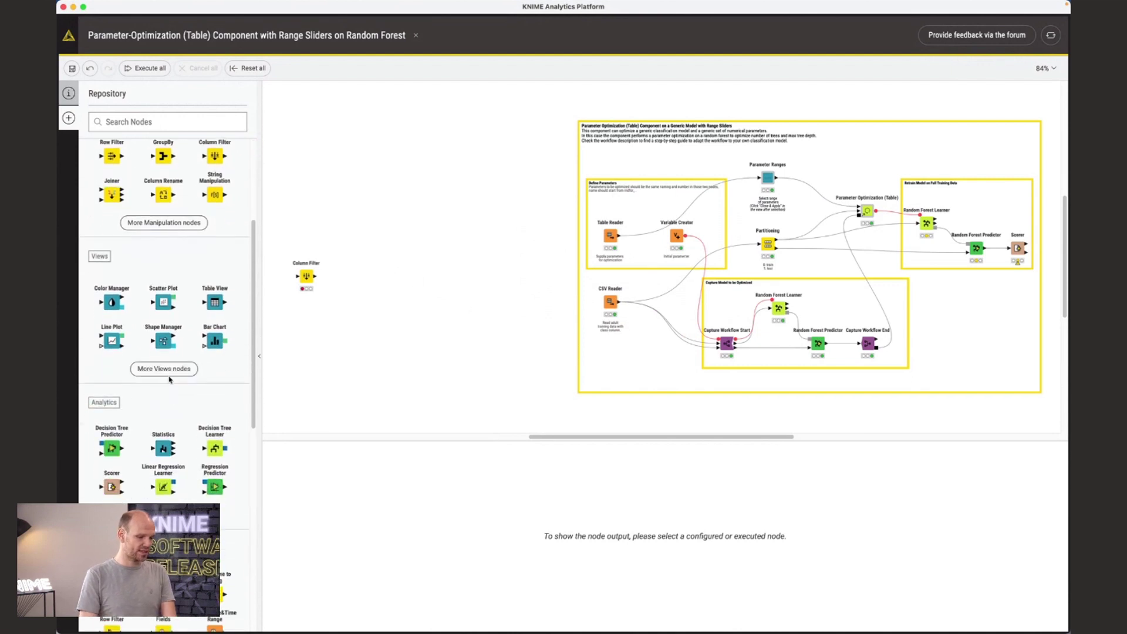
# Search the Views nodes for 'scatter' and place a Scatter Plot node beside Column Filter
pyautogui.click(167, 392)
pyautogui.click(142, 122)
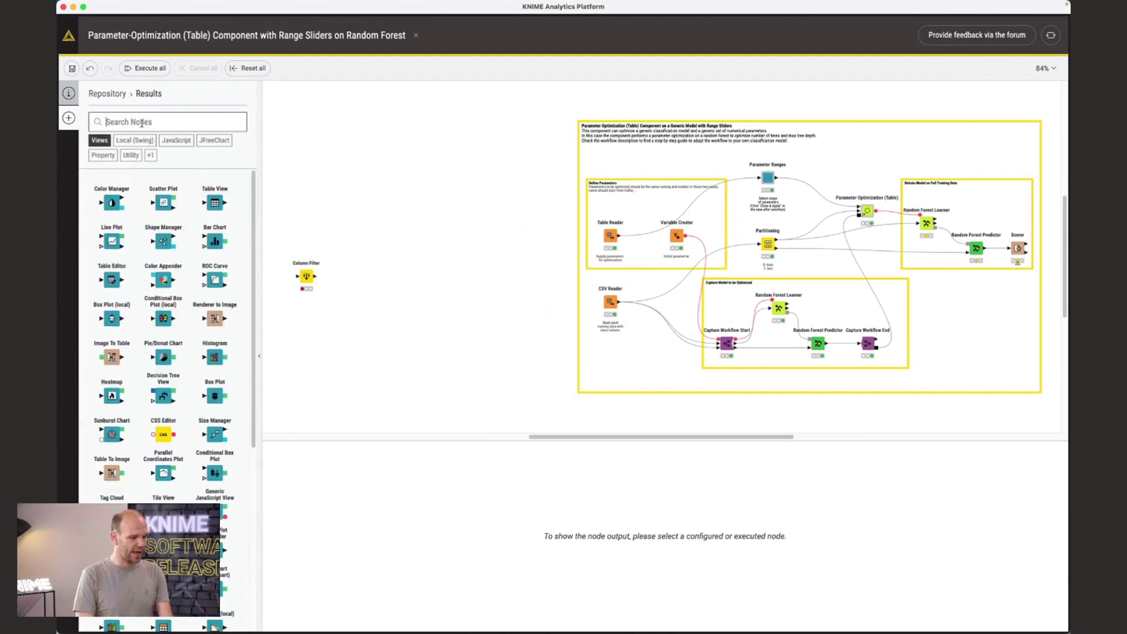
pyautogui.write('scatter')
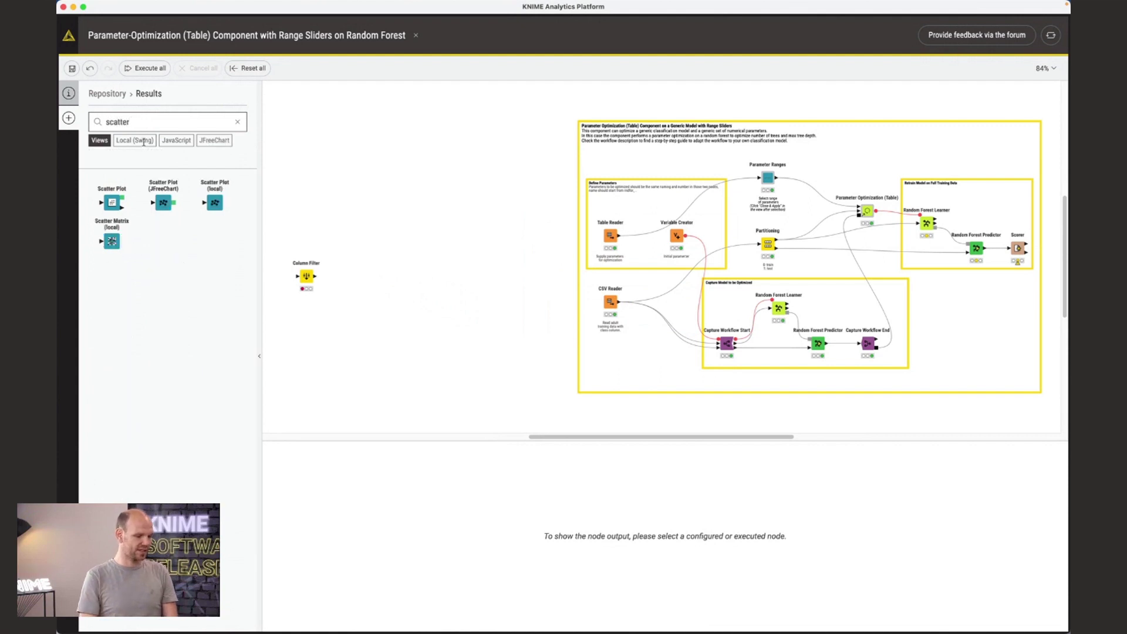
pyautogui.moveTo(111, 203); pyautogui.dragTo(418, 263)
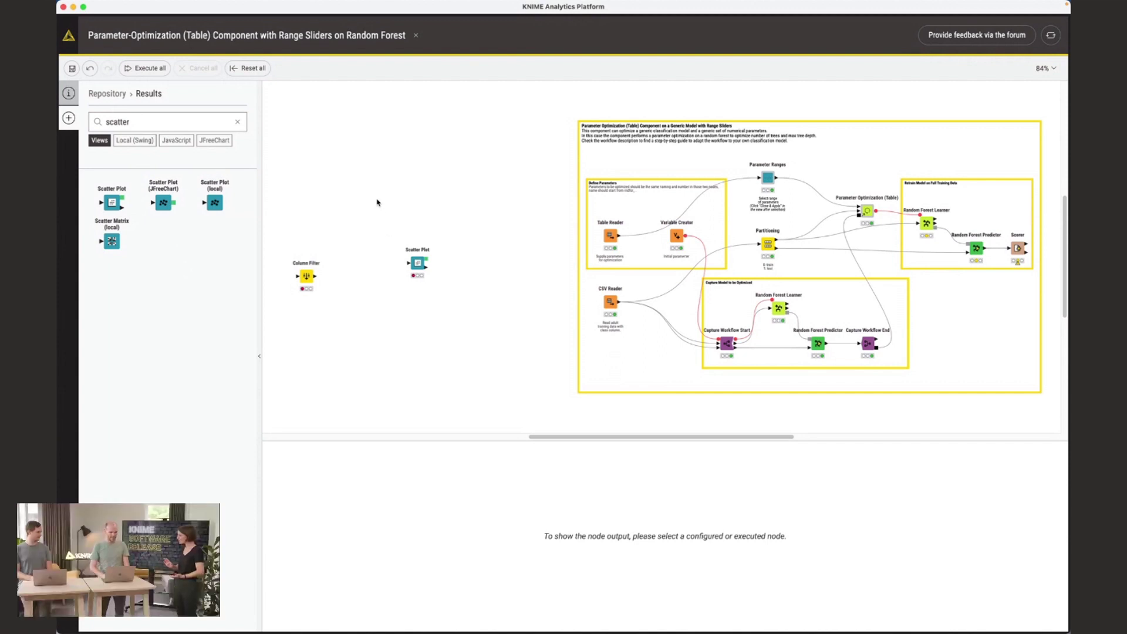
# Collapse the Random Forest Learner, Predictor and Scorer nodes into a single metanode
pyautogui.hscroll(3, 377, 203)
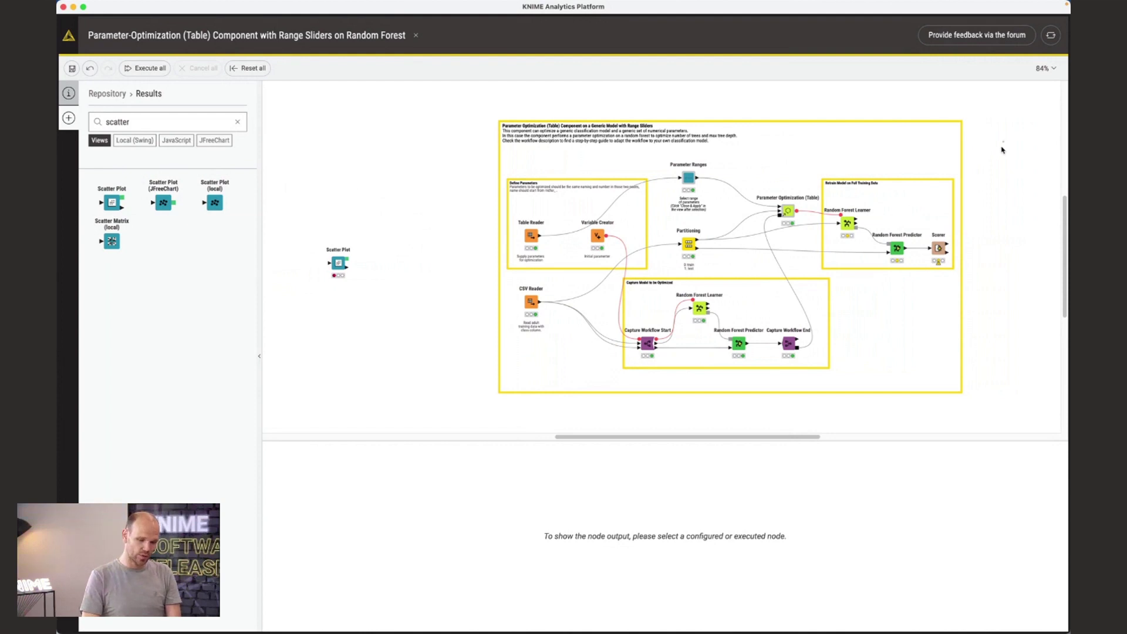
pyautogui.moveTo(1002, 148); pyautogui.dragTo(839, 320)
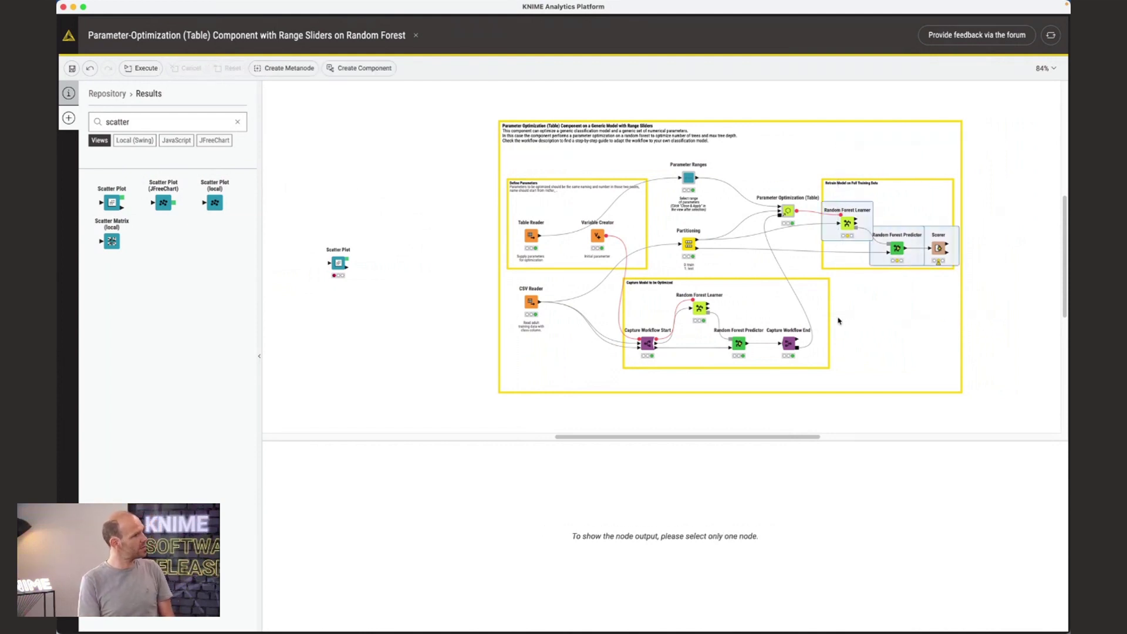
pyautogui.click(289, 68)
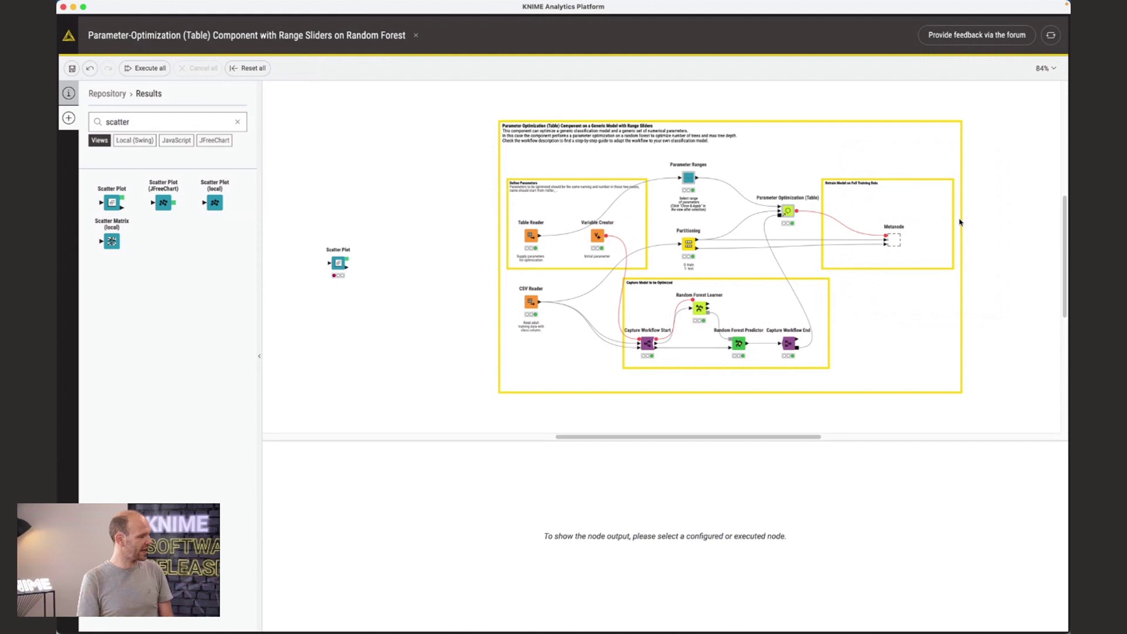
# Rename the new metanode to 'Rename Metanode'
pyautogui.moveTo(891, 233)
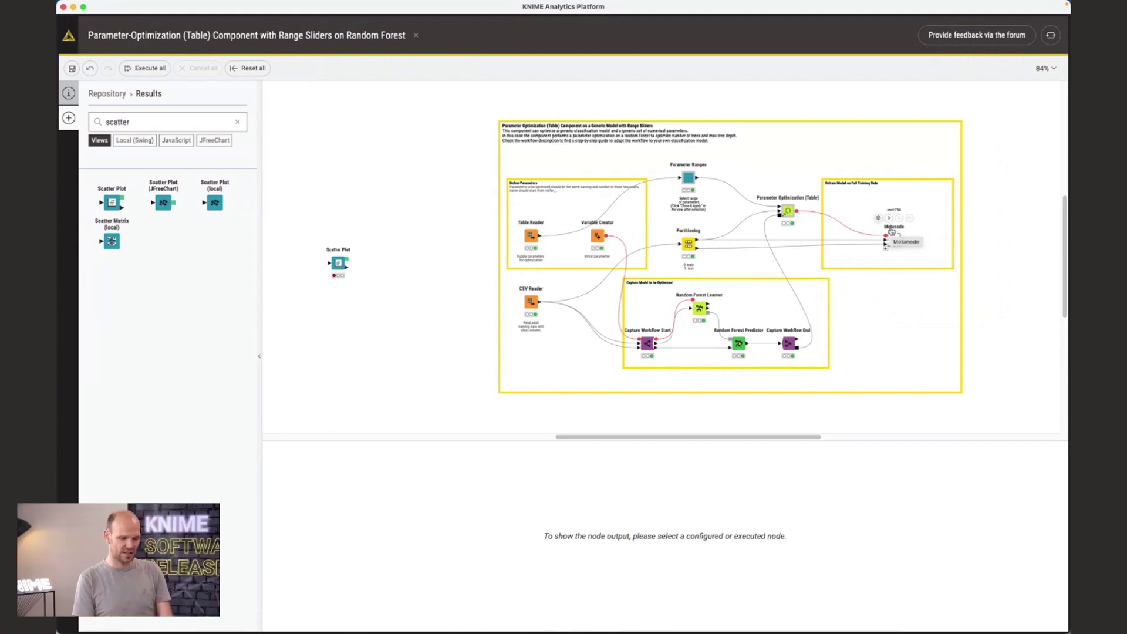
pyautogui.click(891, 231)
pyautogui.write('Rename Metanode')
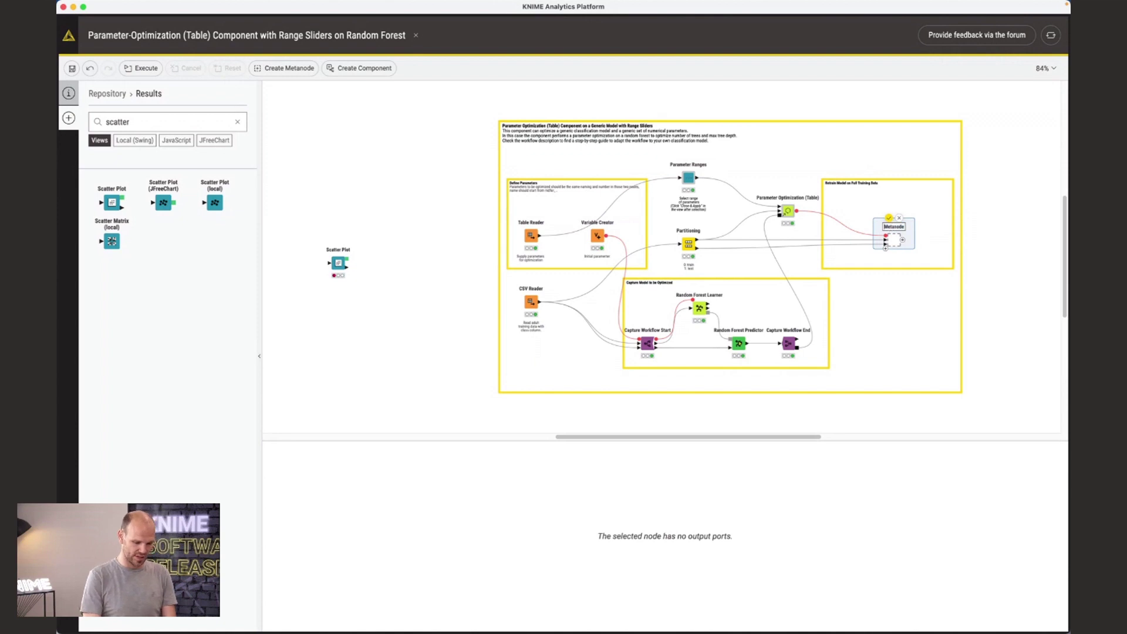
pyautogui.press('Return')
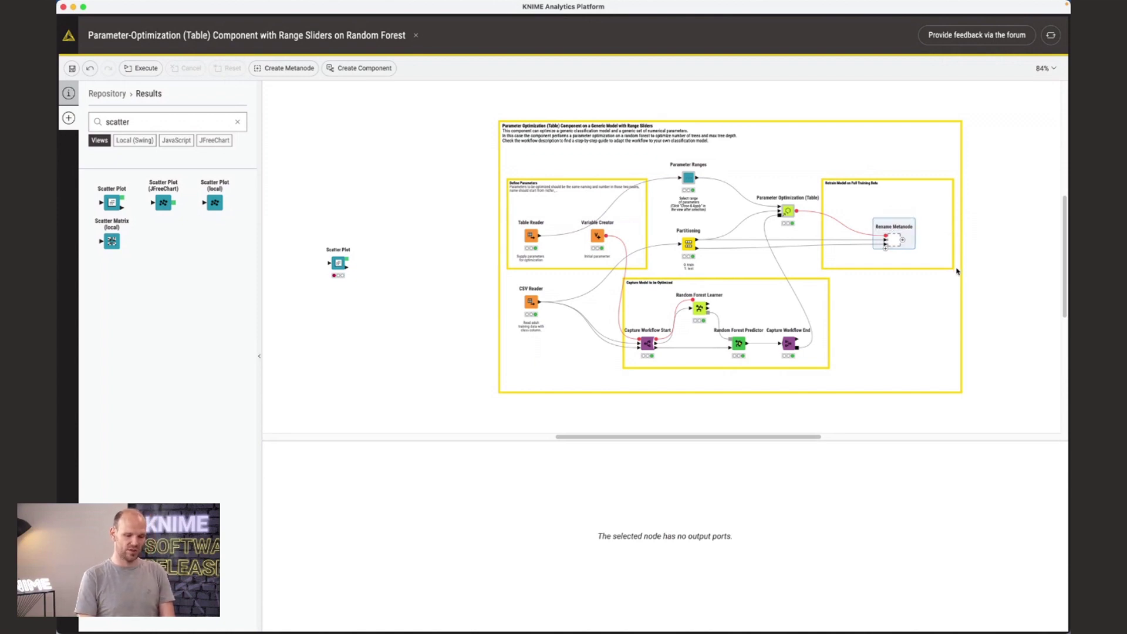
# Add a Table output port to the 'Rename Metanode' metanode
pyautogui.click(903, 244)
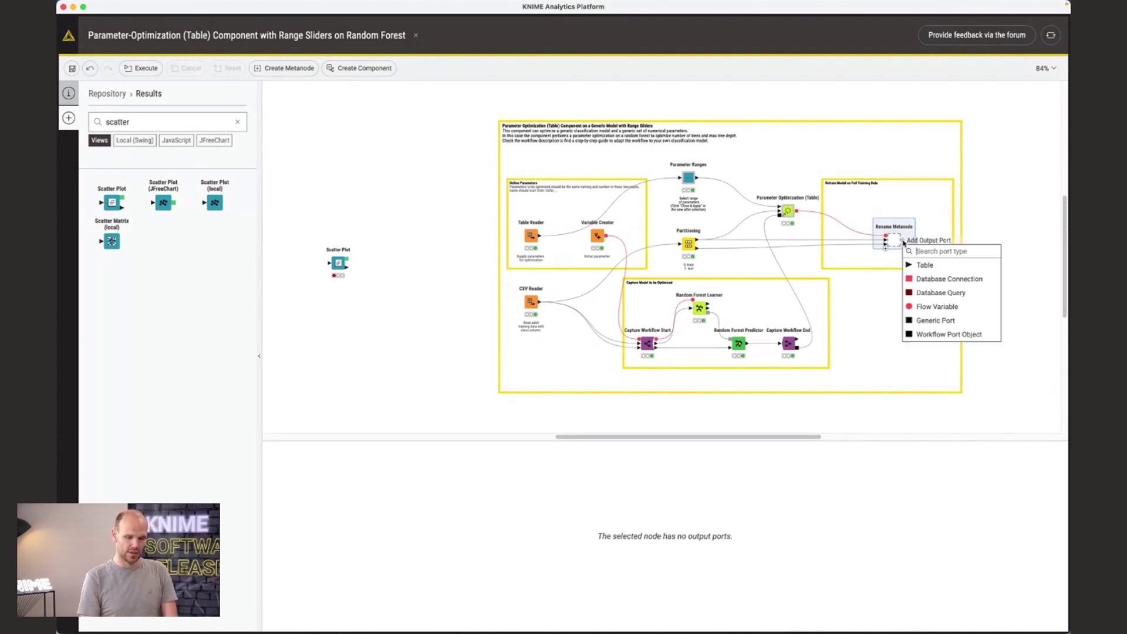
pyautogui.click(931, 267)
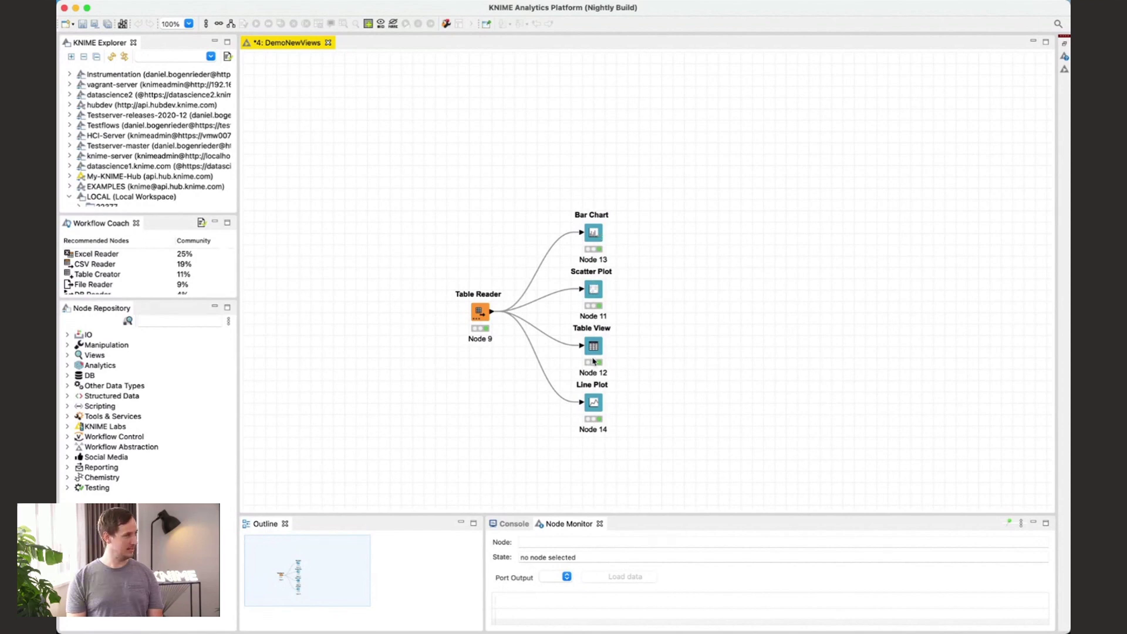
# Open the Bar Chart node's settings and change the chart title to 'Awesome Chart'
pyautogui.doubleClick(593, 233)
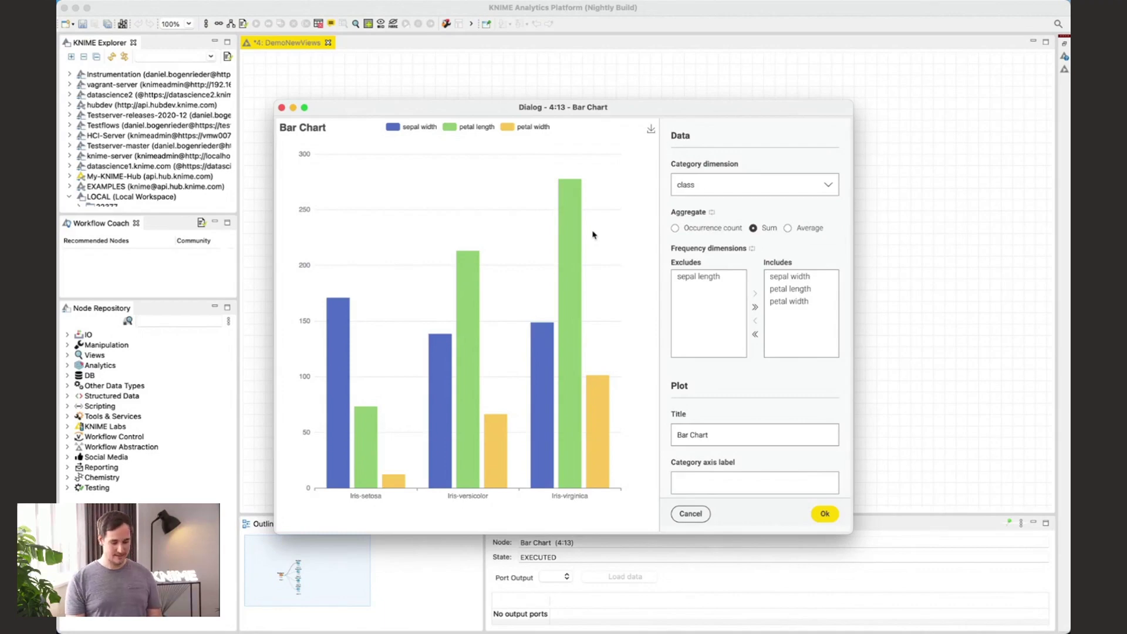
pyautogui.click(687, 435)
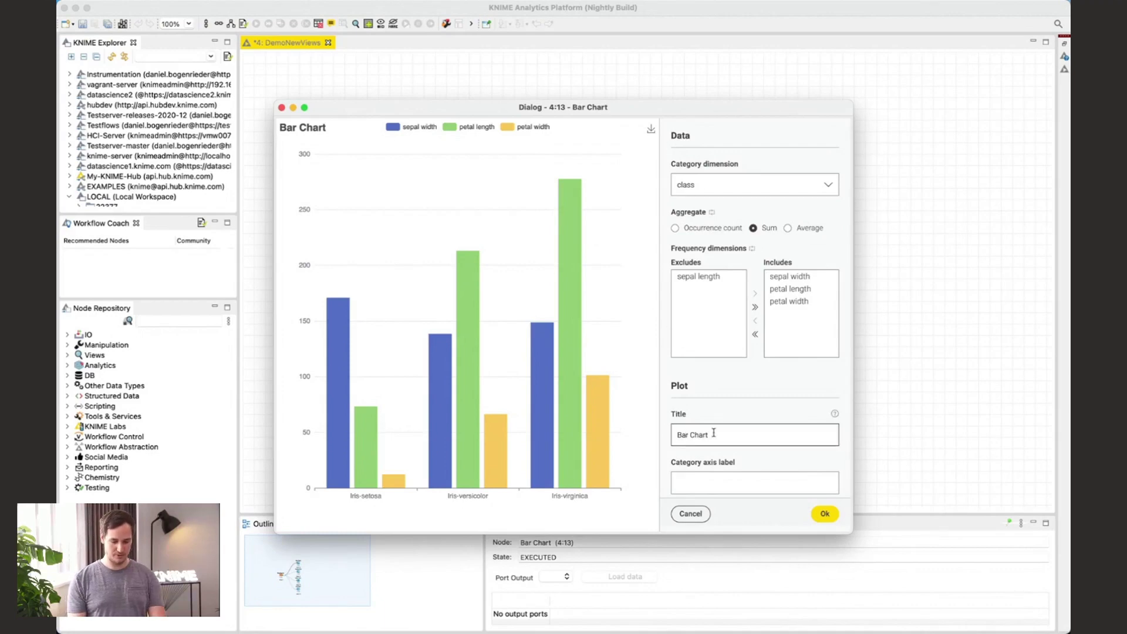
pyautogui.hotkey('alt', 'shift', 'Left')
pyautogui.write('Awesom')
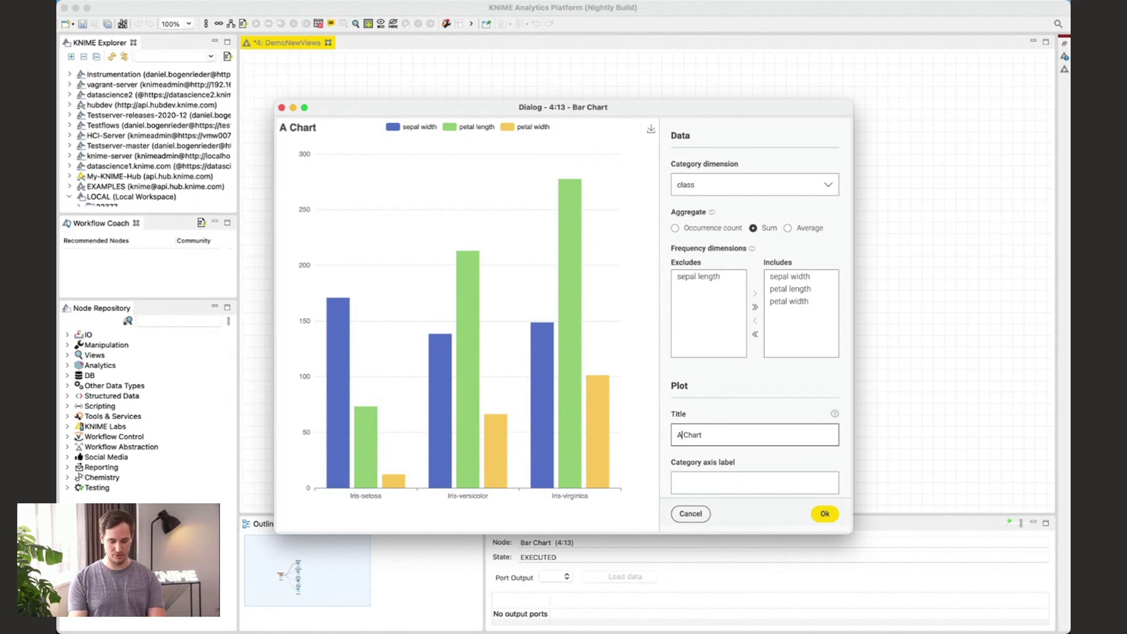
pyautogui.write('e')
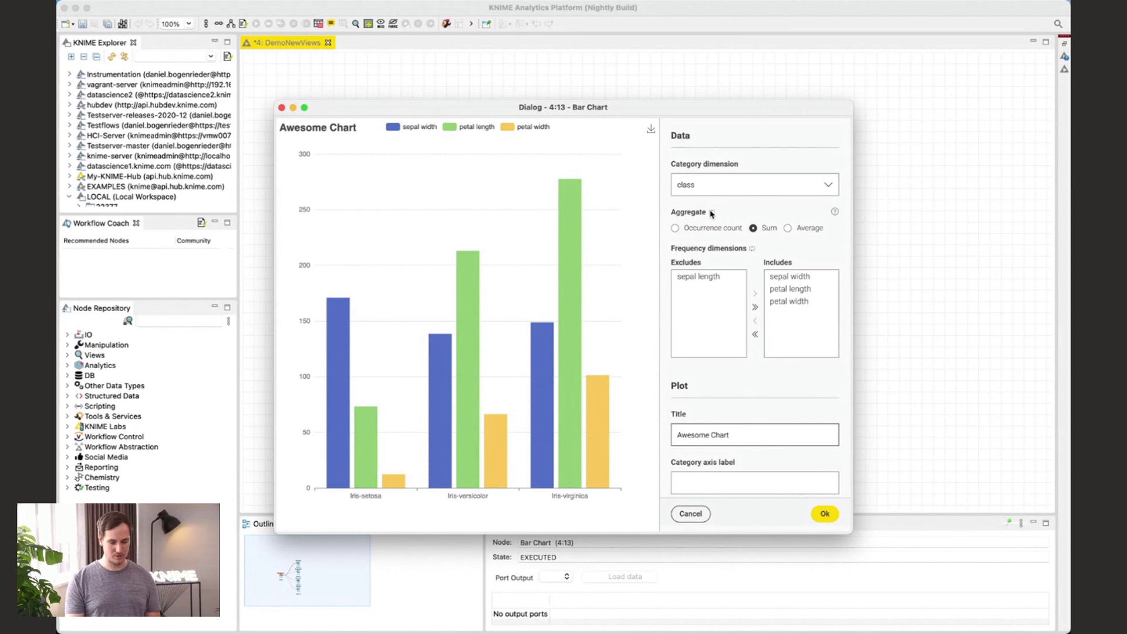
# Set Aggregate to Occurrence count and save and execute, giving 50 per iris class
pyautogui.click(688, 228)
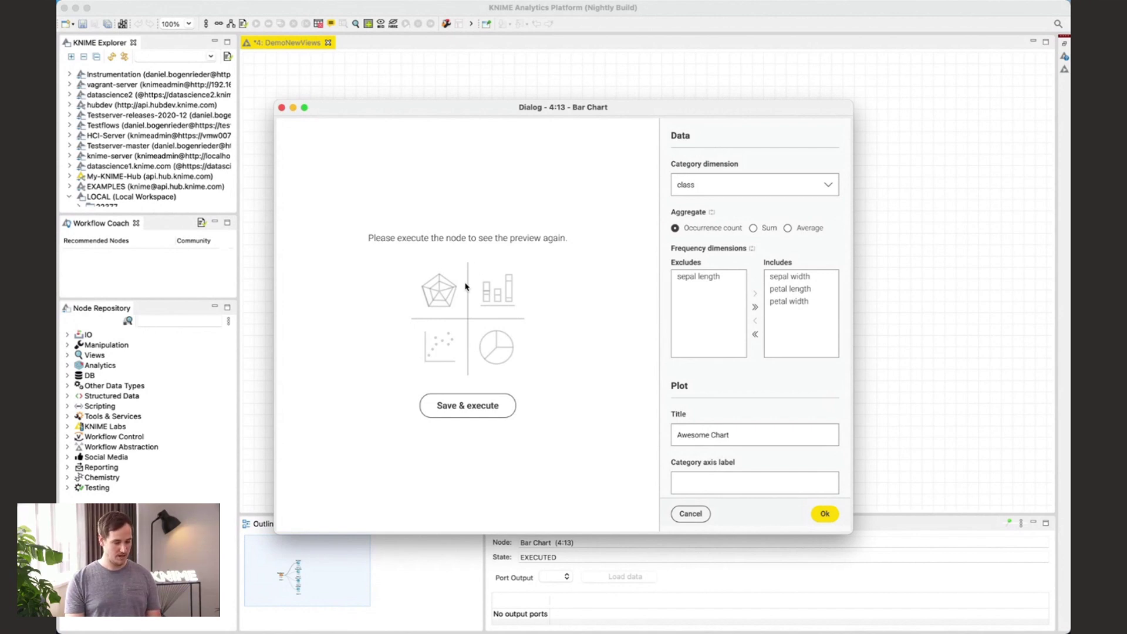
pyautogui.click(454, 407)
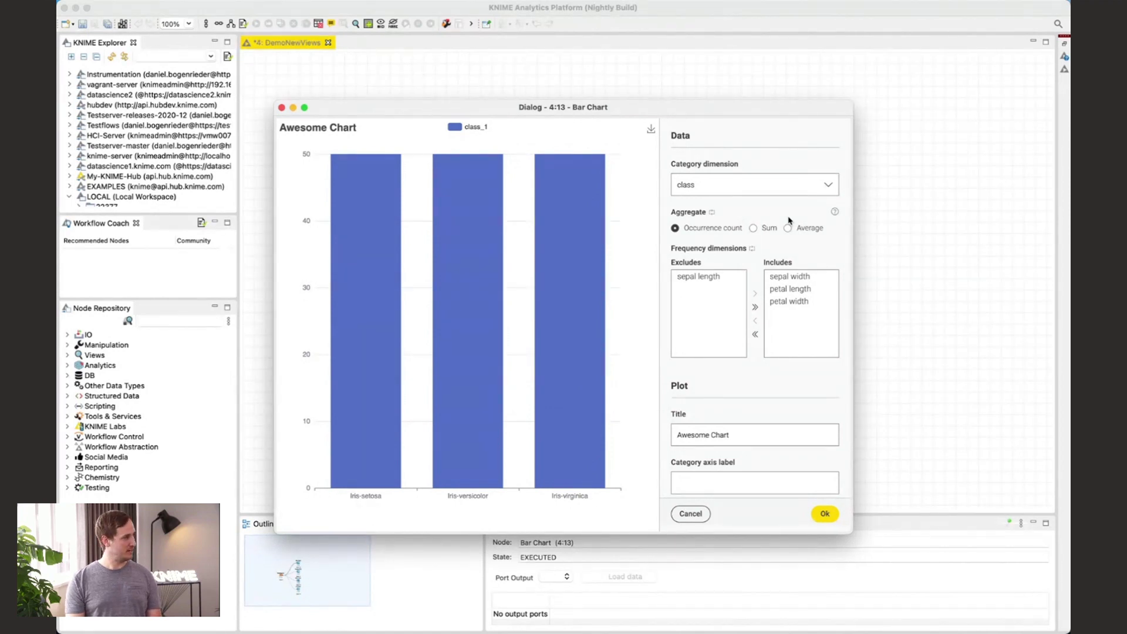
# Show the help description for the Aggregate setting's aggregation methods
pyautogui.click(835, 213)
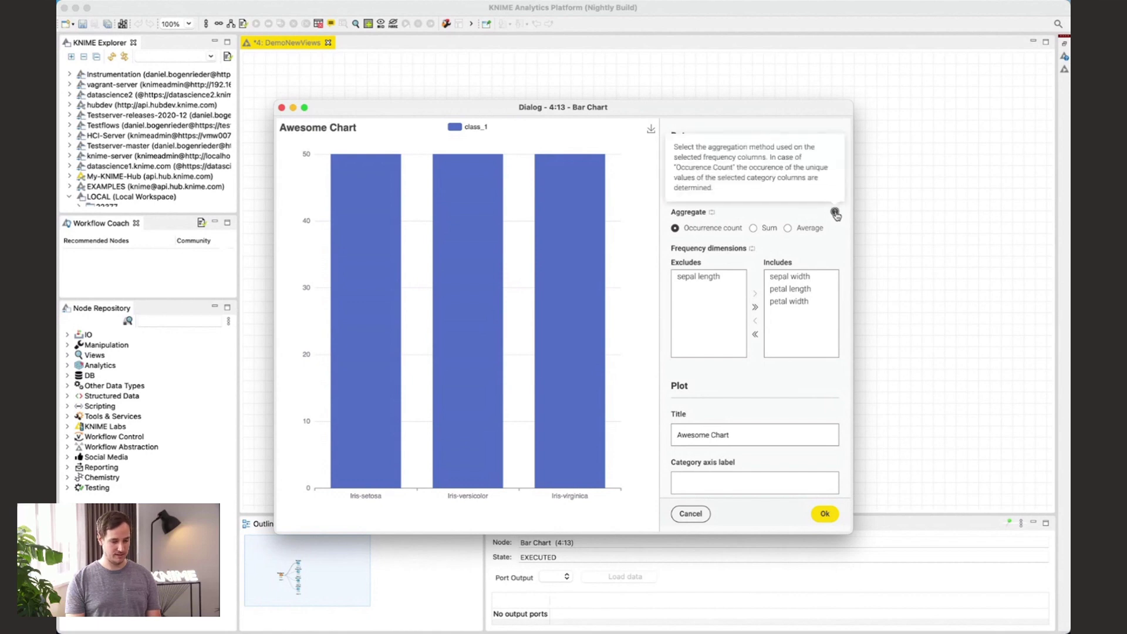